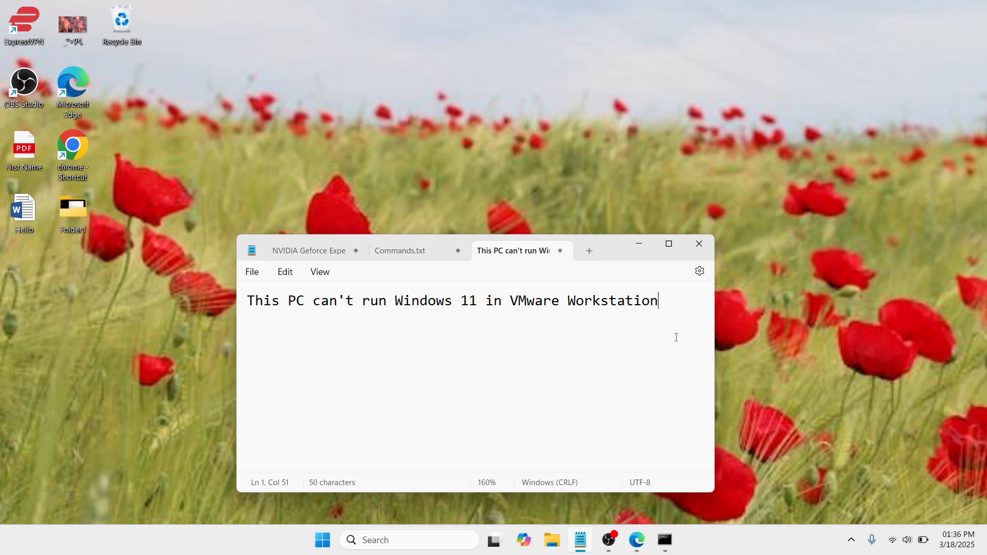
# Step: Minimize the note window and launch the Registry Editor from the Command Prompt with regedit, allowing administrator access
pyautogui.click(640, 247)
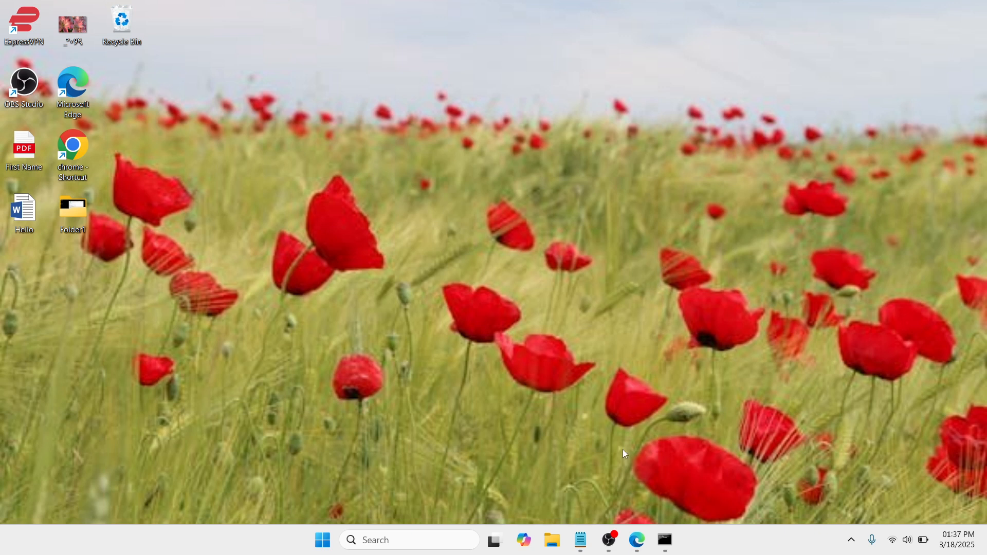
pyautogui.click(665, 540)
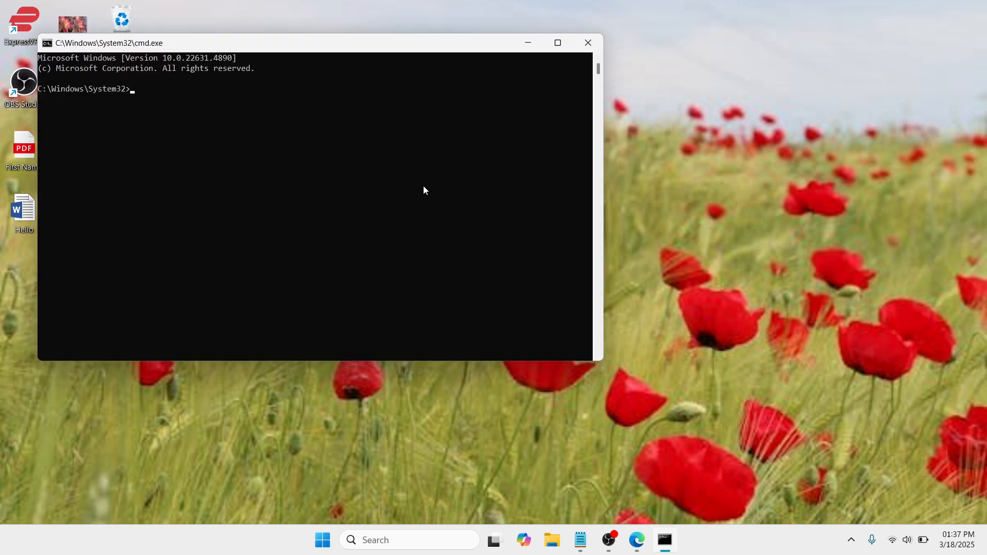
pyautogui.moveTo(377, 52); pyautogui.dragTo(542, 151)
pyautogui.write('regedit')
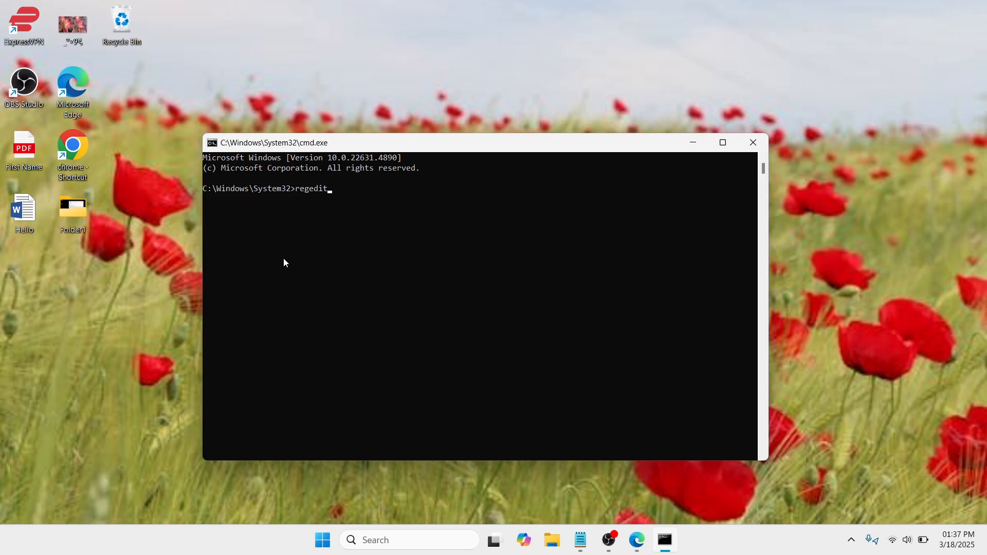
pyautogui.press('Return')
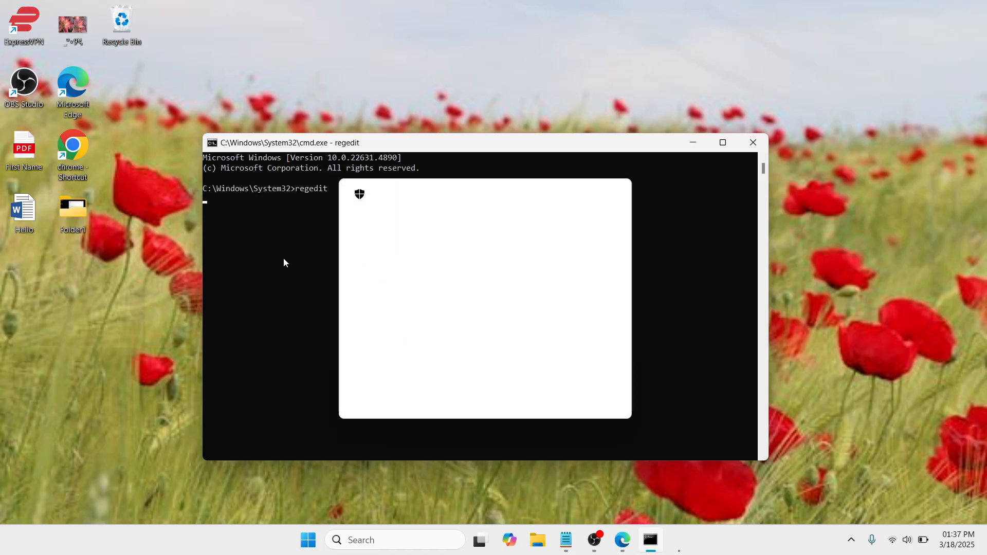
pyautogui.click(419, 393)
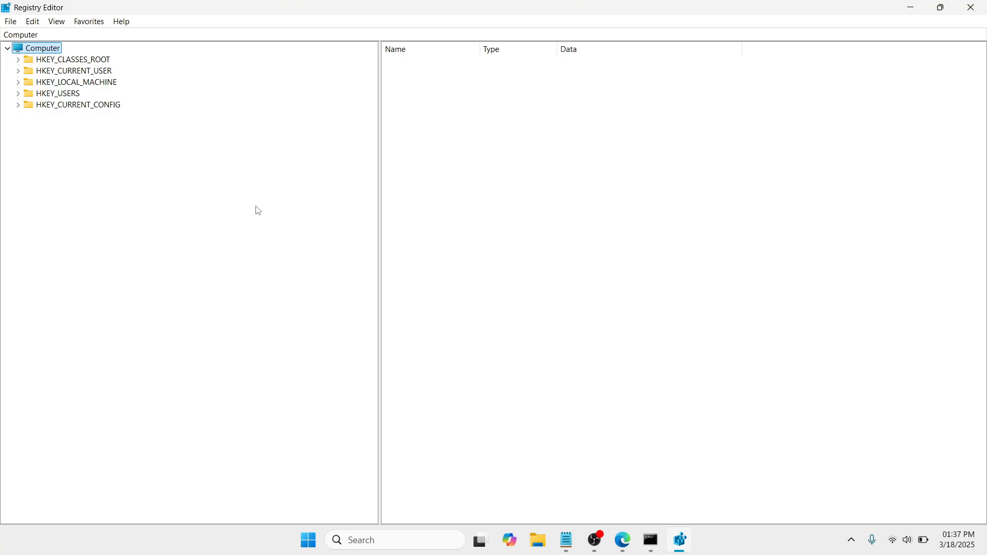
# Step: Expand the registry tree down to HKEY_LOCAL_MACHINE\SYSTEM\Setup
pyautogui.click(88, 86)
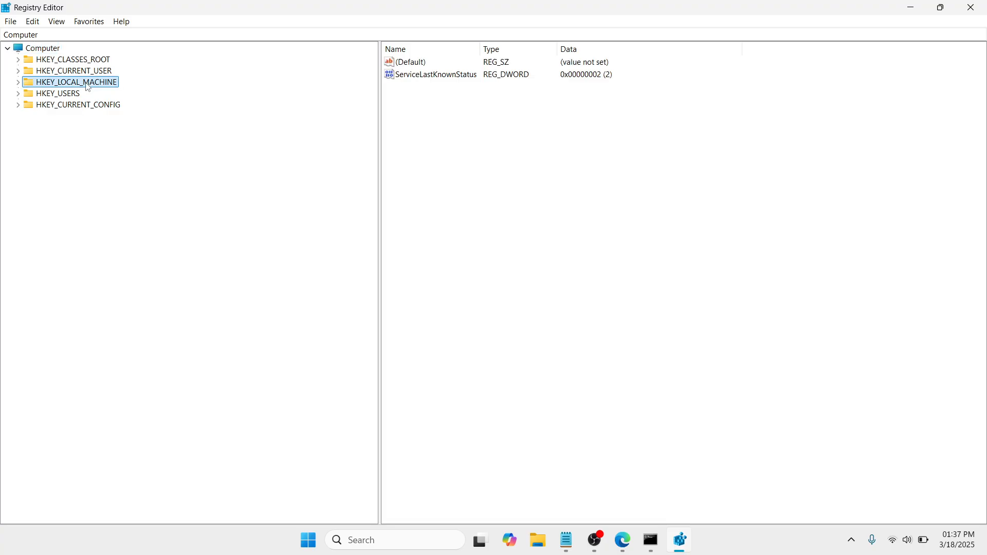
pyautogui.doubleClick(75, 87)
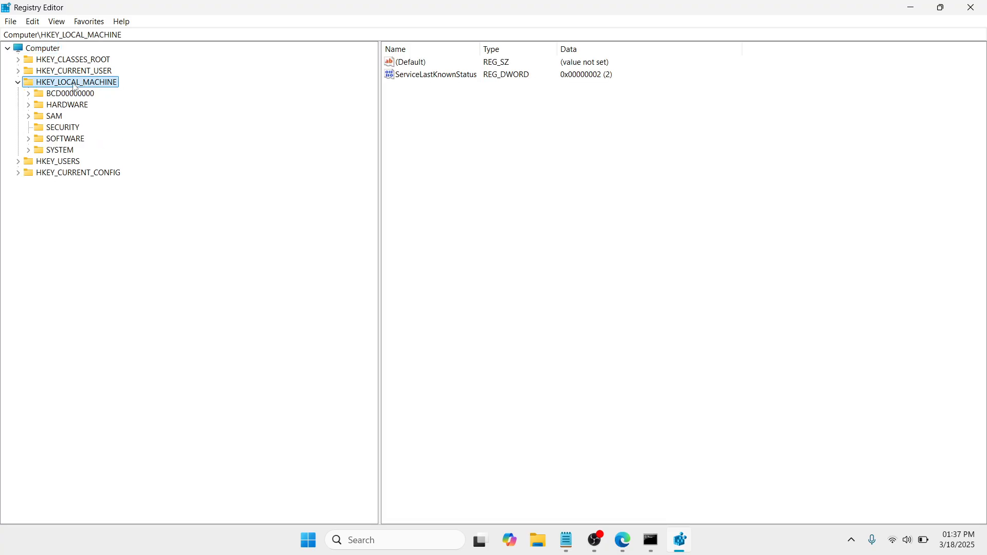
pyautogui.click(56, 152)
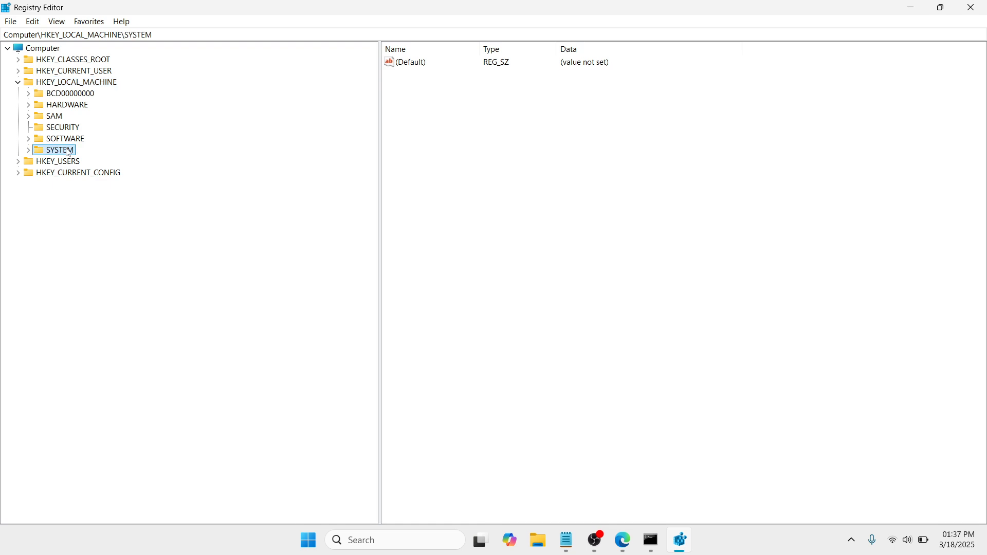
pyautogui.doubleClick(70, 151)
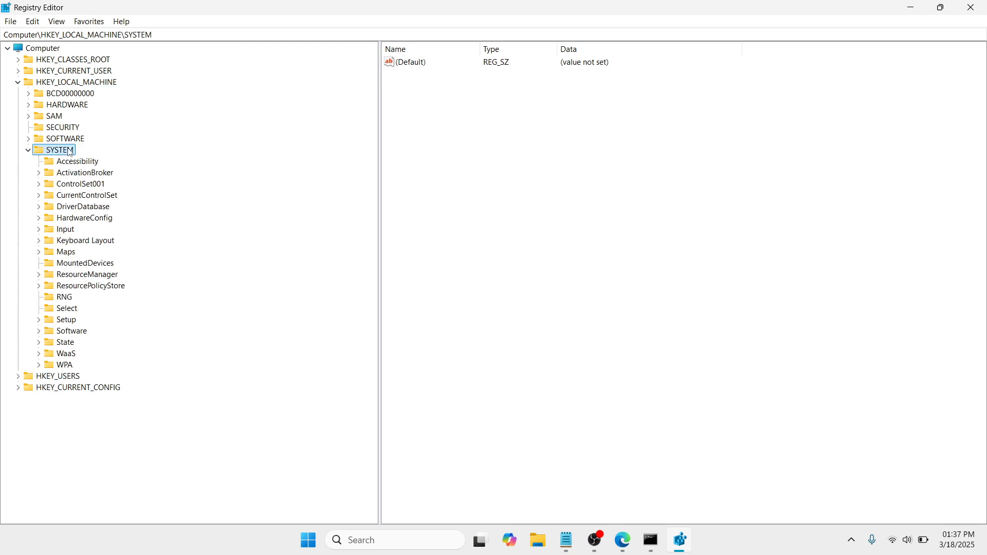
pyautogui.click(64, 319)
pyautogui.doubleClick(66, 320)
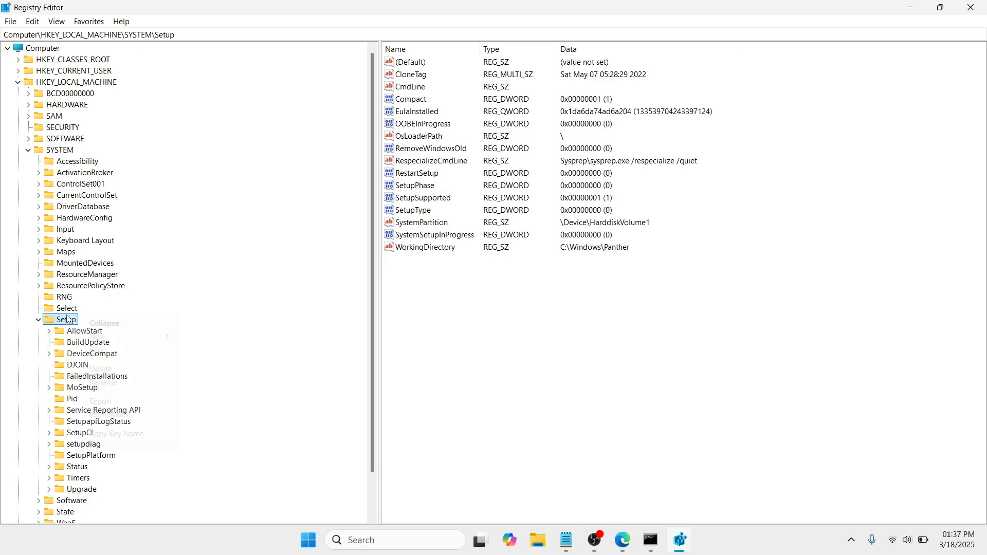
# Step: Create a new key under Setup and name it LabConfig
pyautogui.rightClick(67, 321)
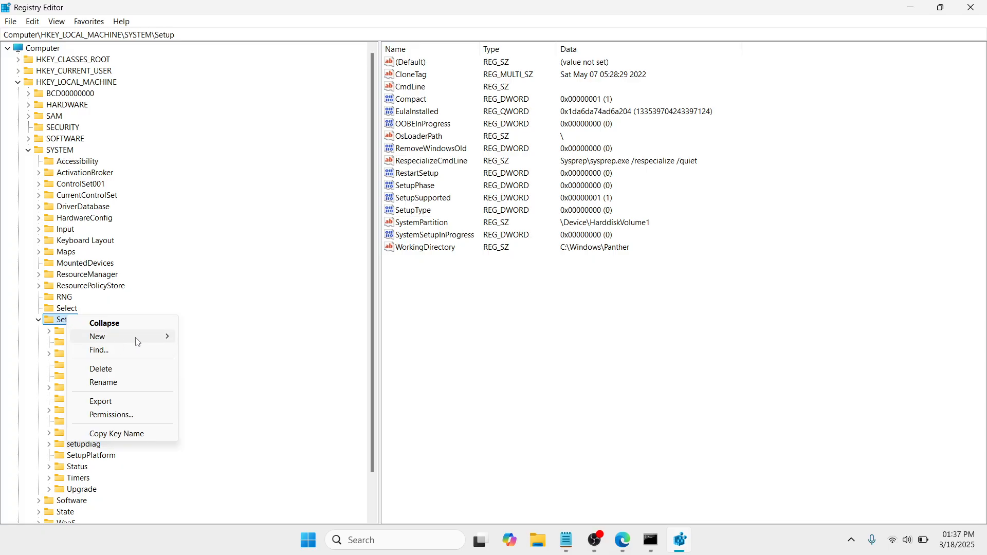
pyautogui.moveTo(136, 340)
pyautogui.click(224, 341)
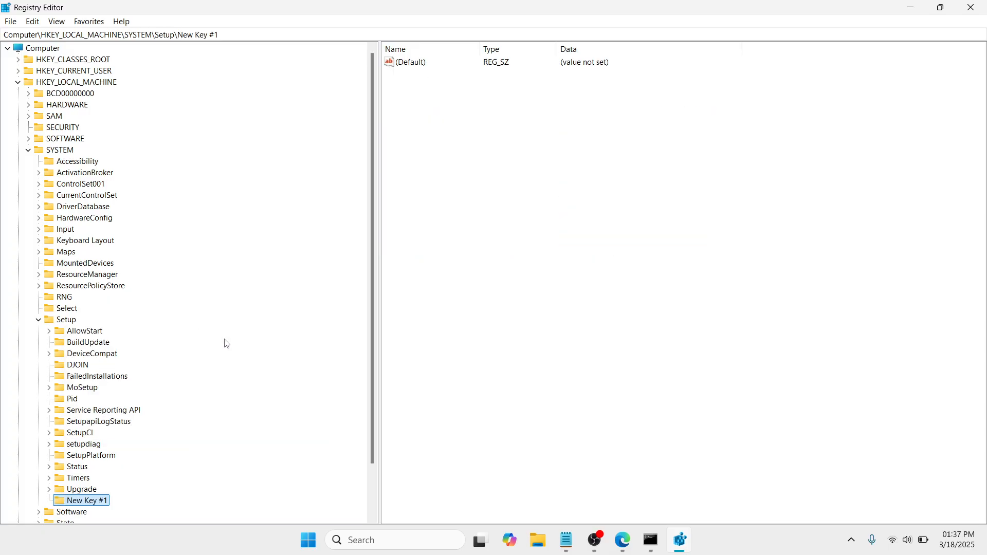
pyautogui.rightClick(91, 499)
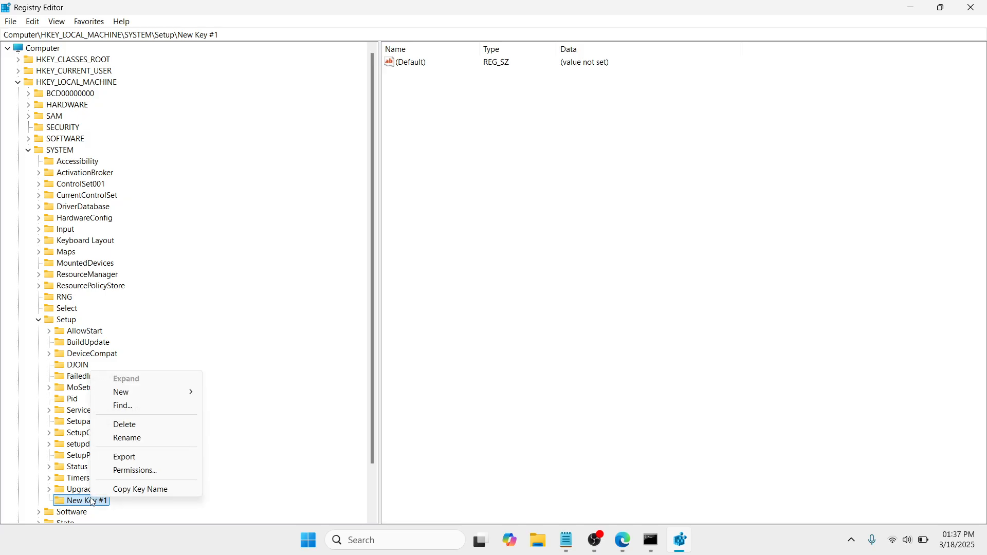
pyautogui.click(148, 439)
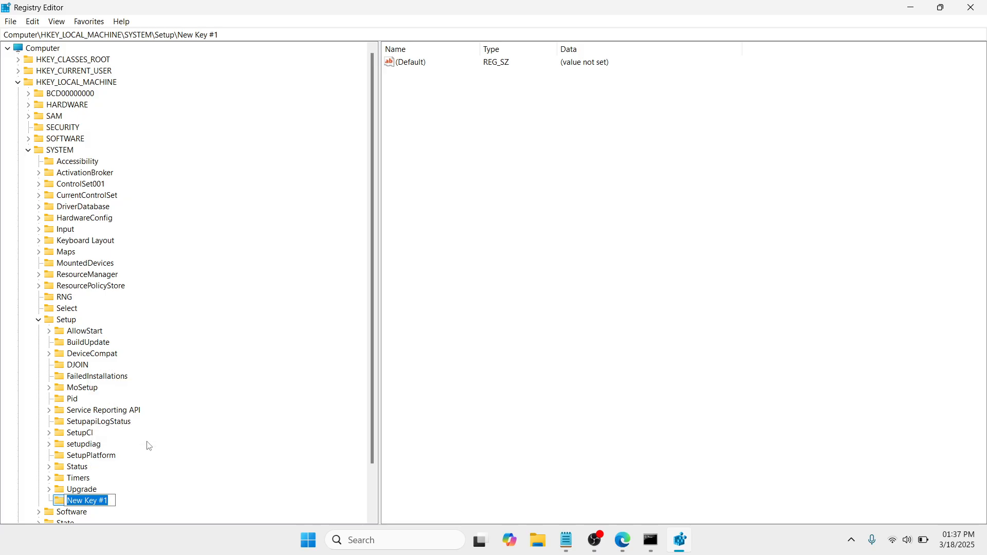
pyautogui.write('La')
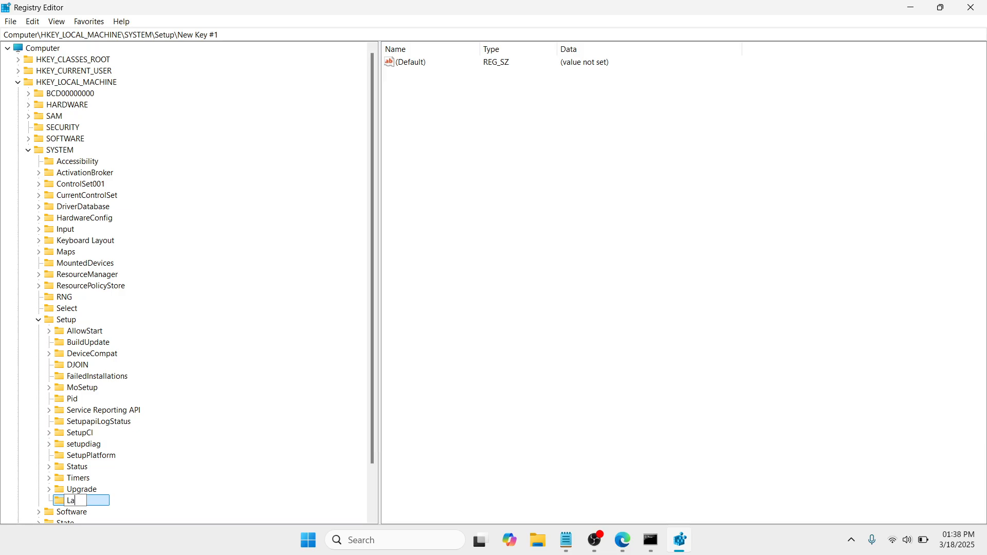
pyautogui.write('bConfig')
pyautogui.press('Return')
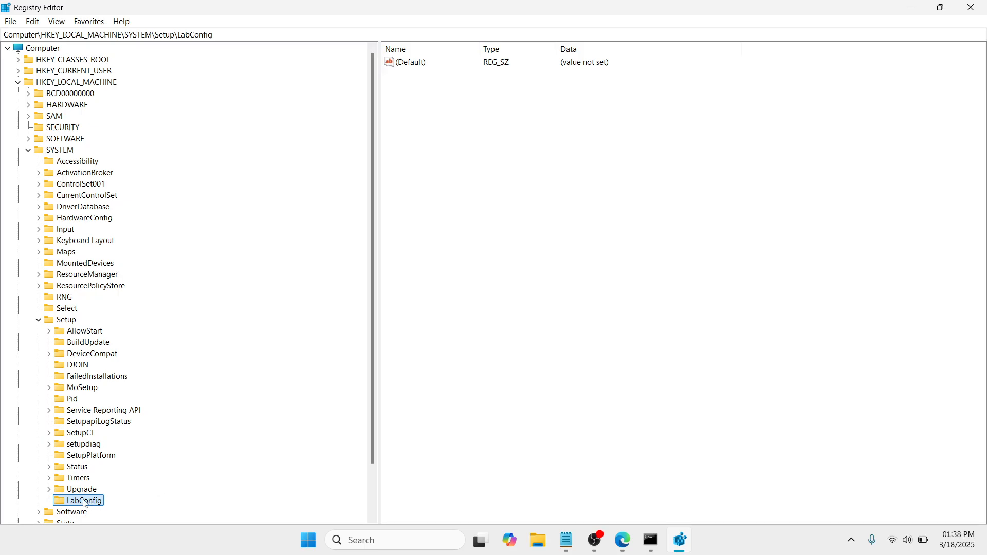
# Step: Add a new string value named BypassTPMCheck to the LabConfig key
pyautogui.rightClick(435, 144)
pyautogui.moveTo(454, 153)
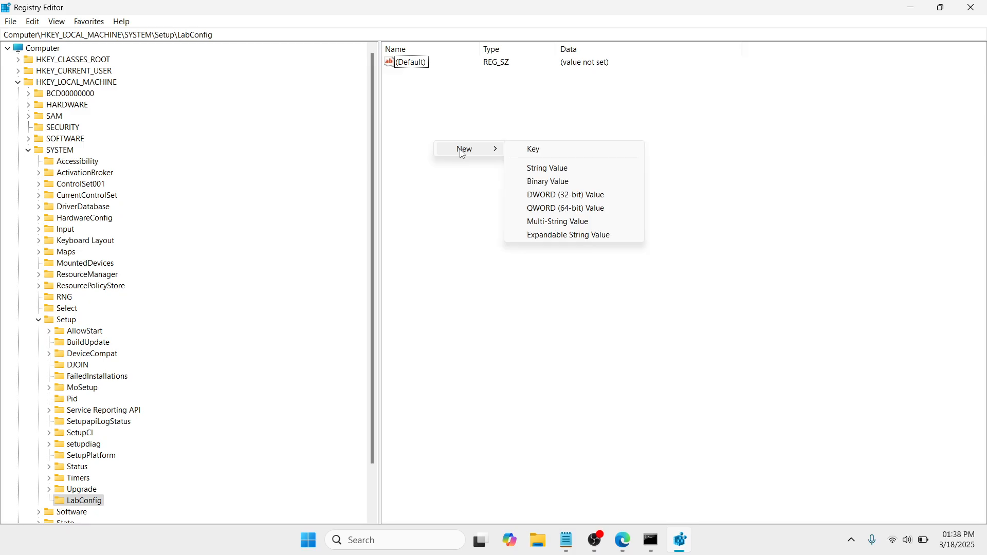
pyautogui.click(559, 169)
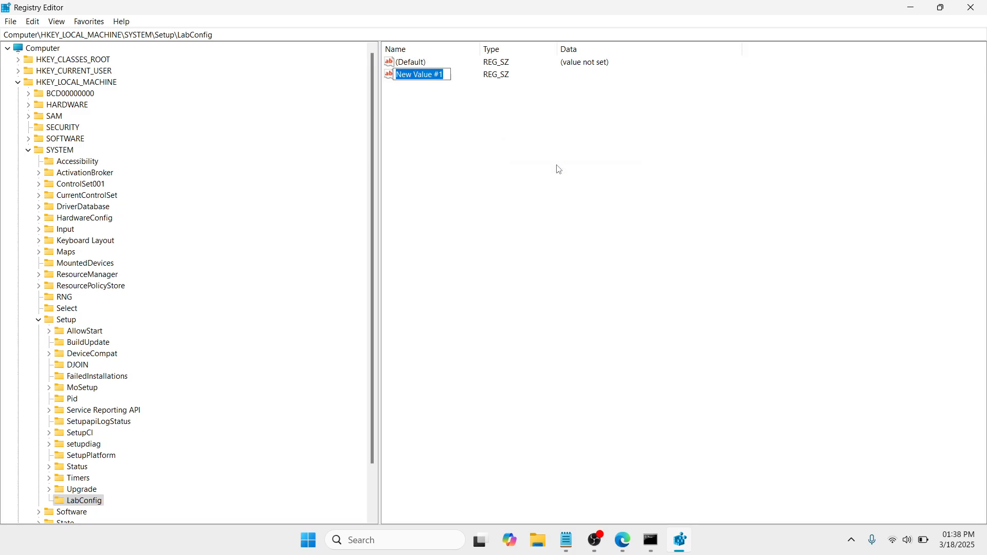
pyautogui.press('BackSpace')
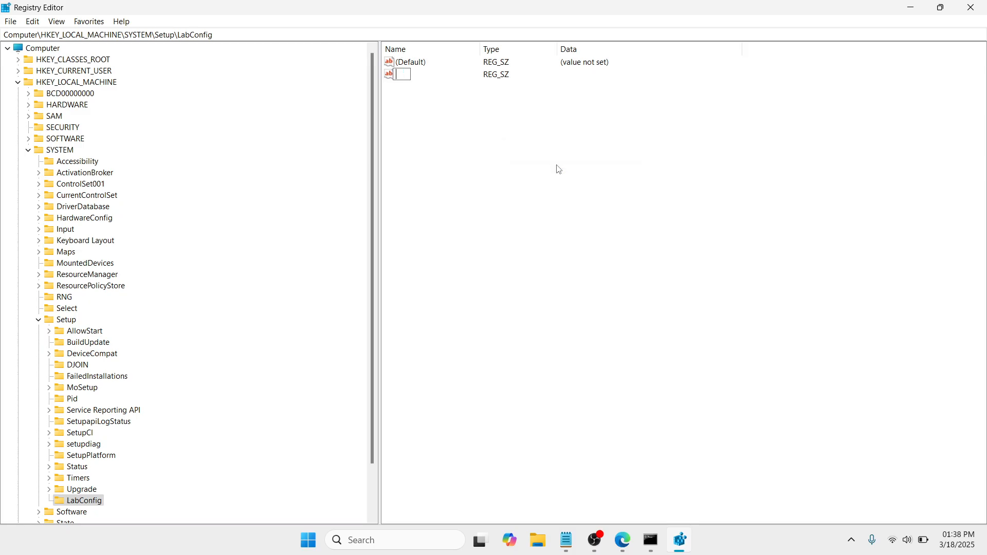
pyautogui.write('BypassTPM')
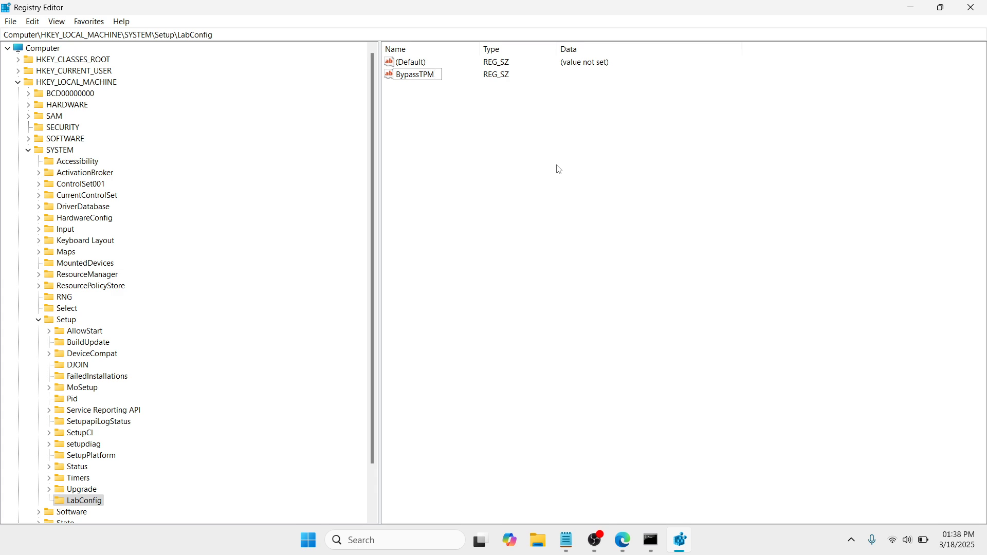
pyautogui.write('Chr')
pyautogui.write('ck')
pyautogui.press('BackSpace')
pyautogui.press('BackSpace')
pyautogui.press('BackSpace')
pyautogui.write('eck')
pyautogui.press('Return')
pyautogui.click(410, 132)
# Step: Add a new string value named BypassCPUCheck to the LabConfig key
pyautogui.rightClick(424, 96)
pyautogui.moveTo(453, 99)
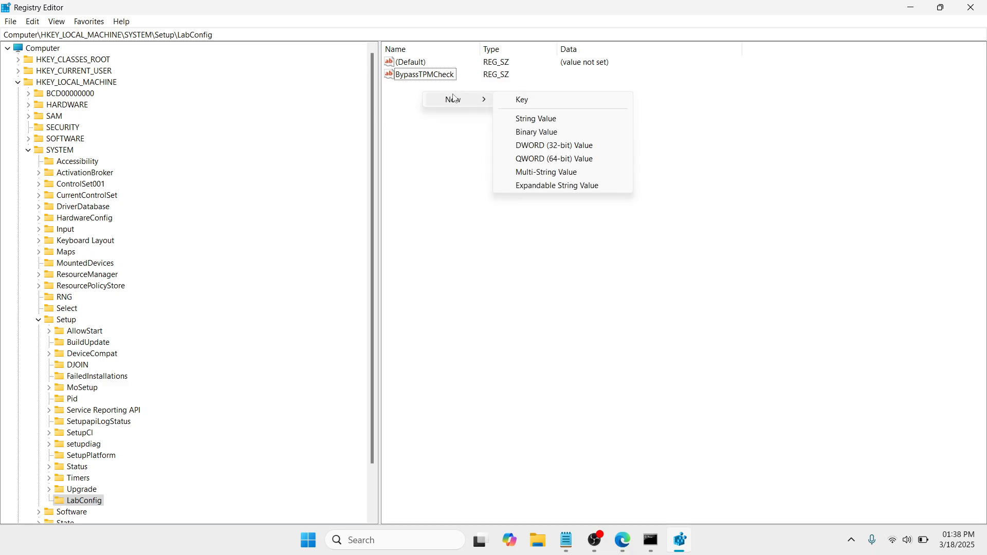
pyautogui.click(538, 119)
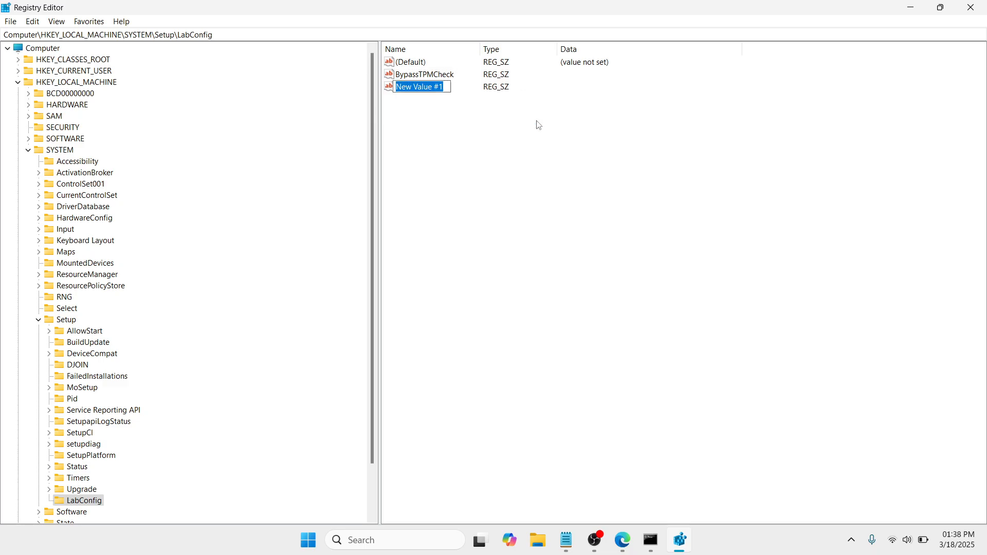
pyautogui.write('By')
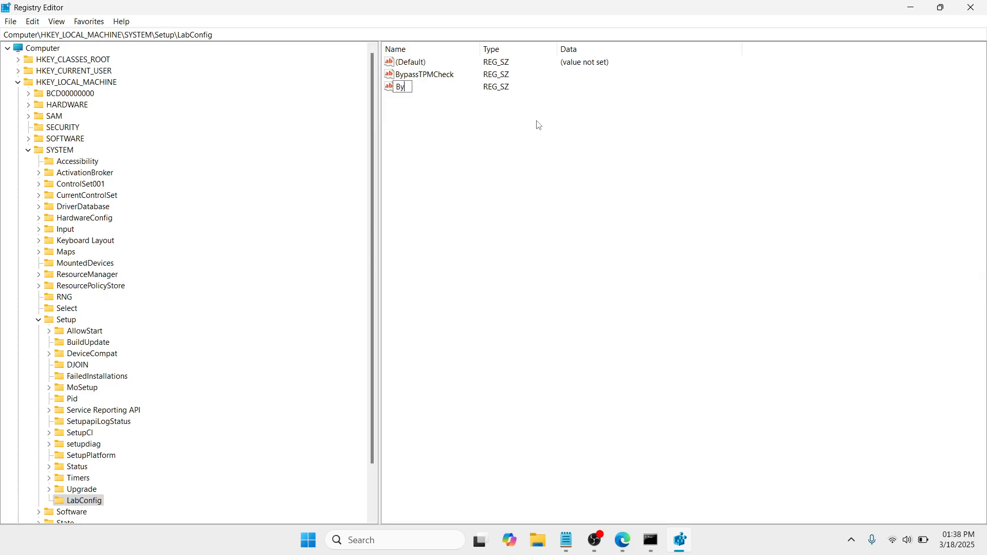
pyautogui.write('passCPUCheck')
pyautogui.press('Return')
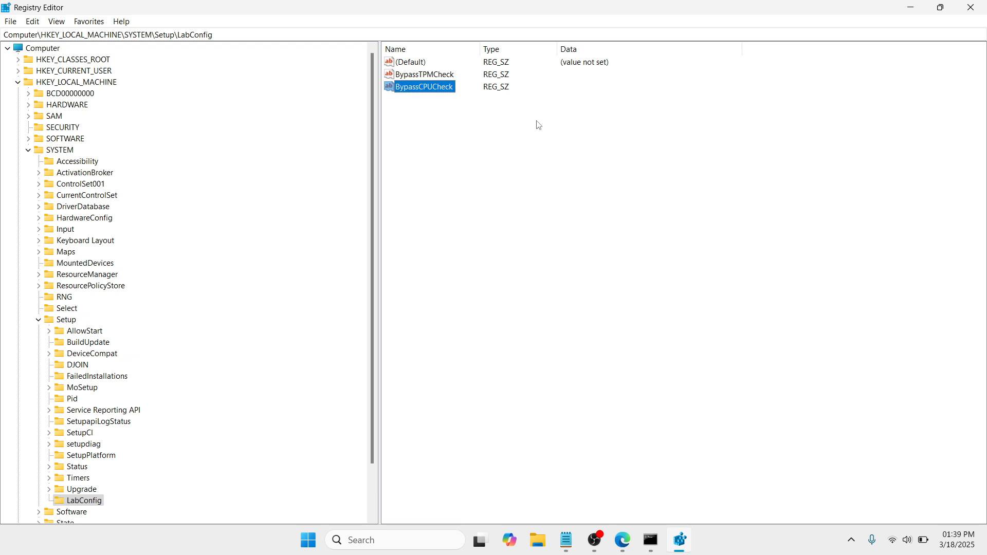
# Step: Add a new string value named BypassRAMCheck to the LabConfig key
pyautogui.rightClick(431, 122)
pyautogui.moveTo(460, 125)
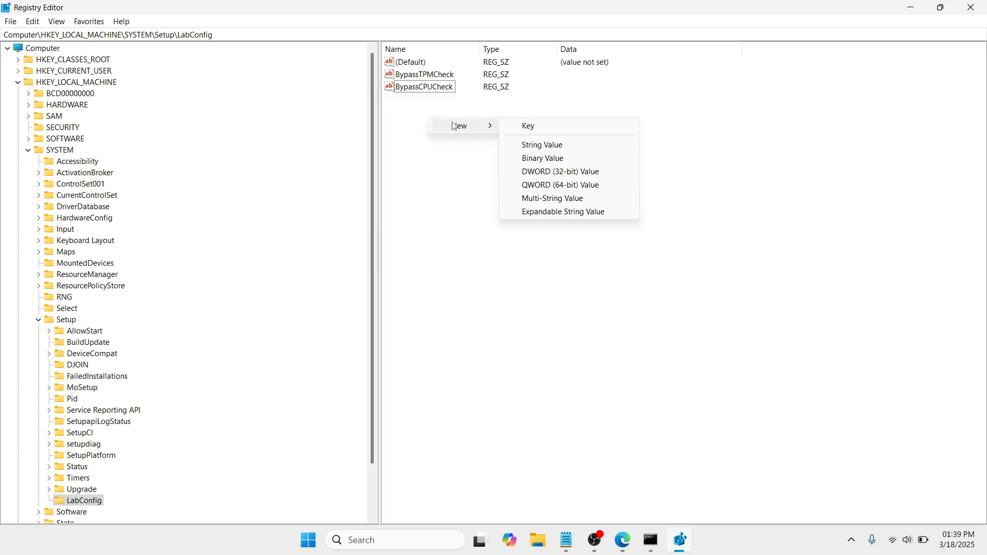
pyautogui.click(553, 147)
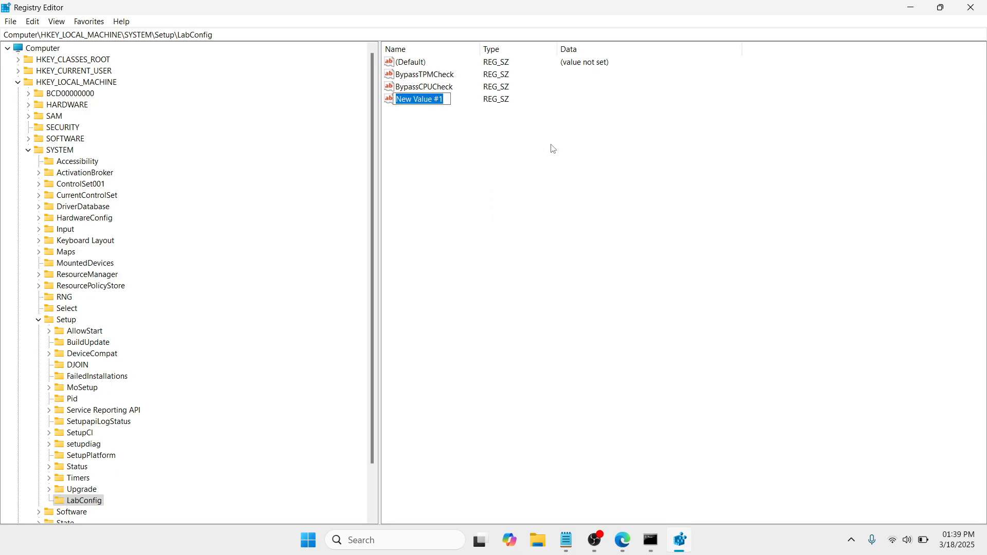
pyautogui.write('By')
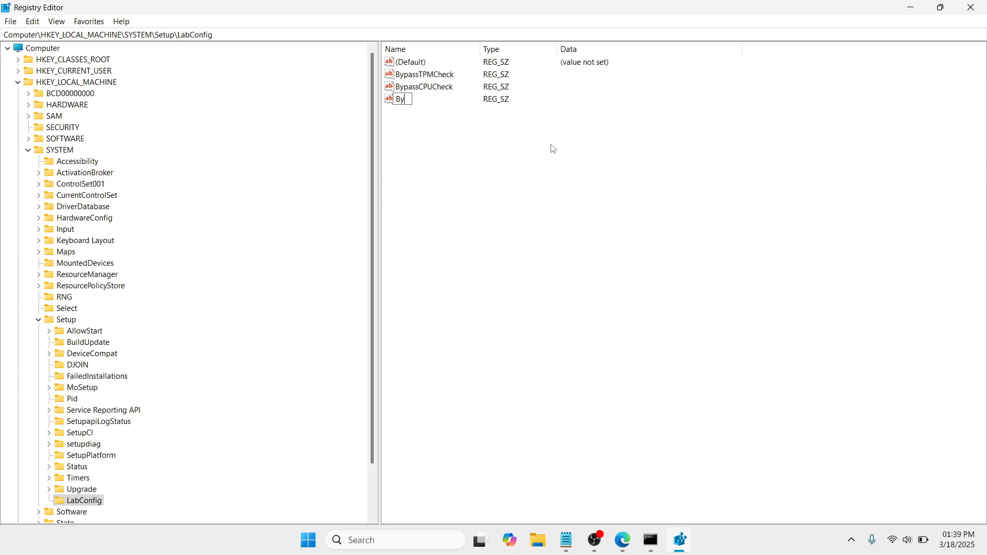
pyautogui.write('passRAMCheck')
pyautogui.press('Return')
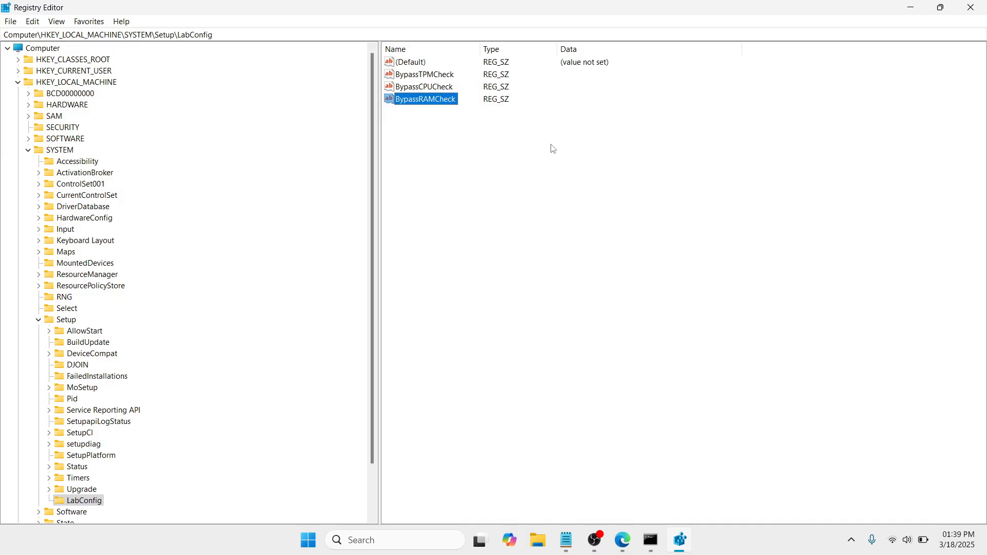
# Step: Add a new string value named BypassSecureBootCheck to the LabConfig key
pyautogui.rightClick(445, 138)
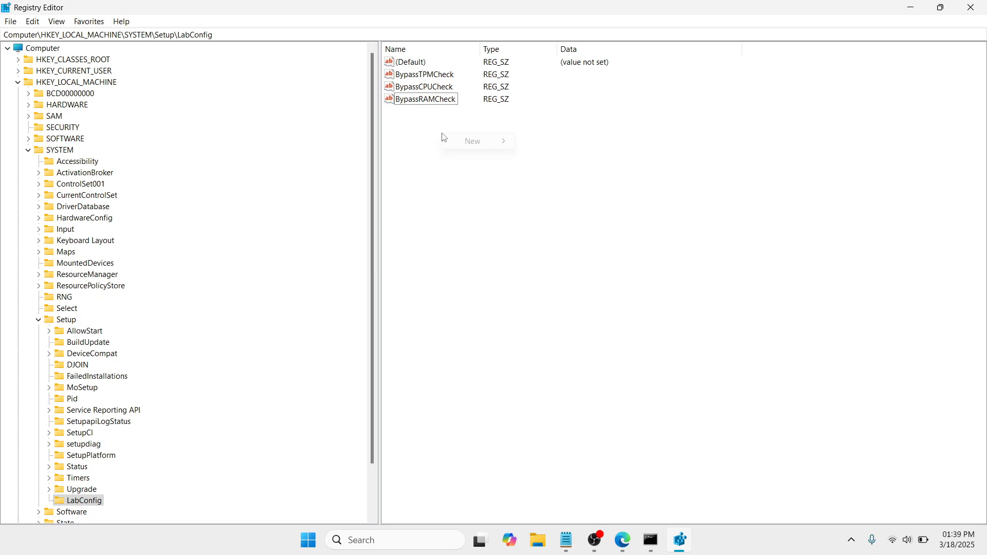
pyautogui.moveTo(471, 140)
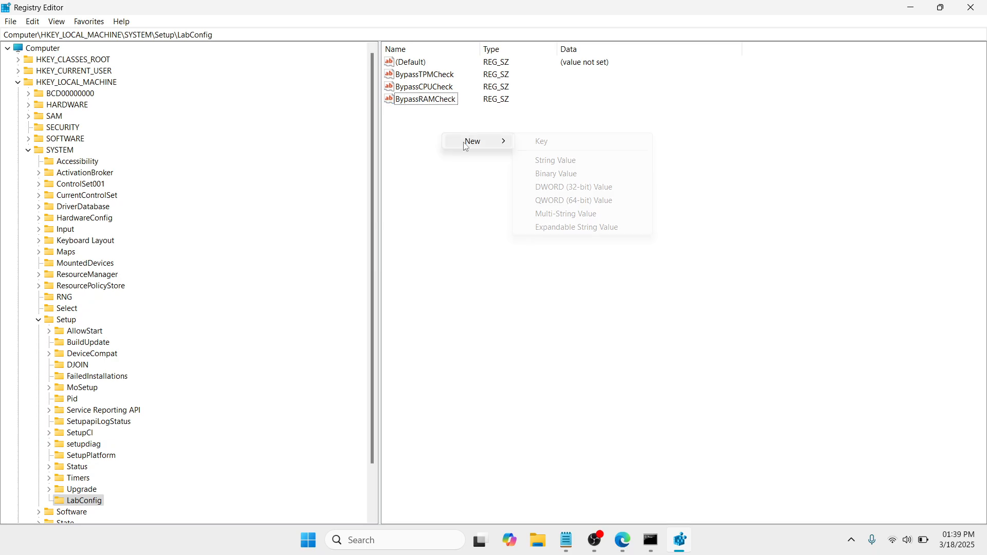
pyautogui.click(575, 160)
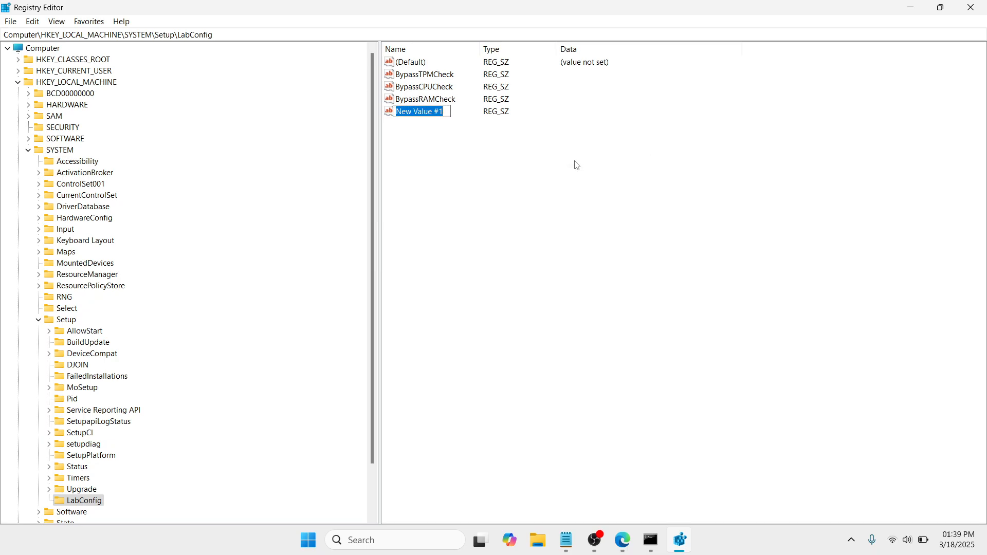
pyautogui.write('BypassSecure')
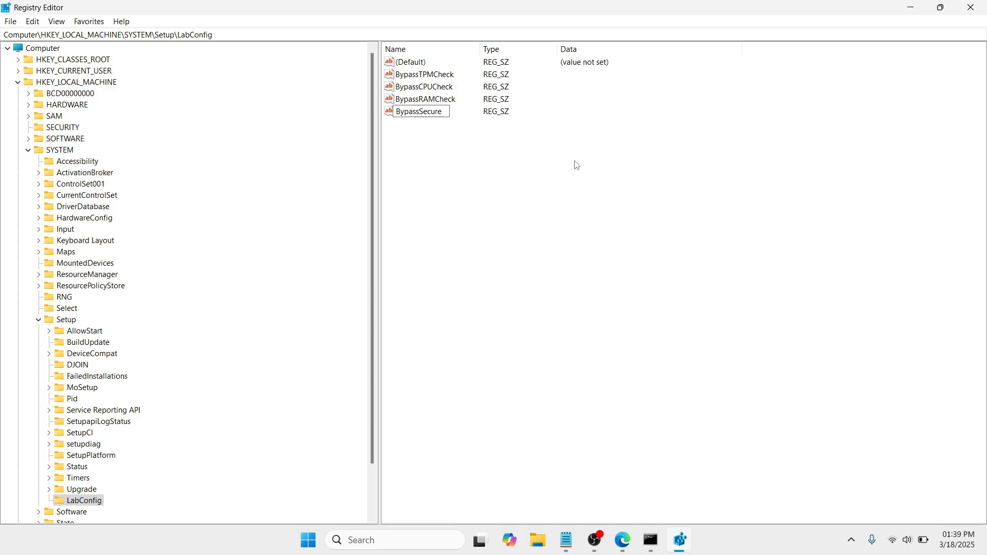
pyautogui.write('BootCheck')
pyautogui.press('Return')
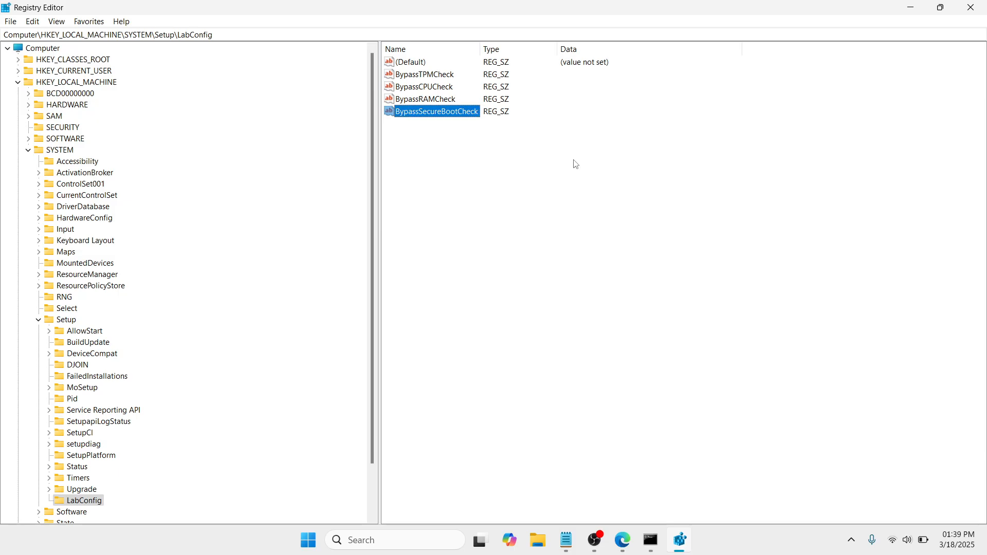
pyautogui.click(480, 170)
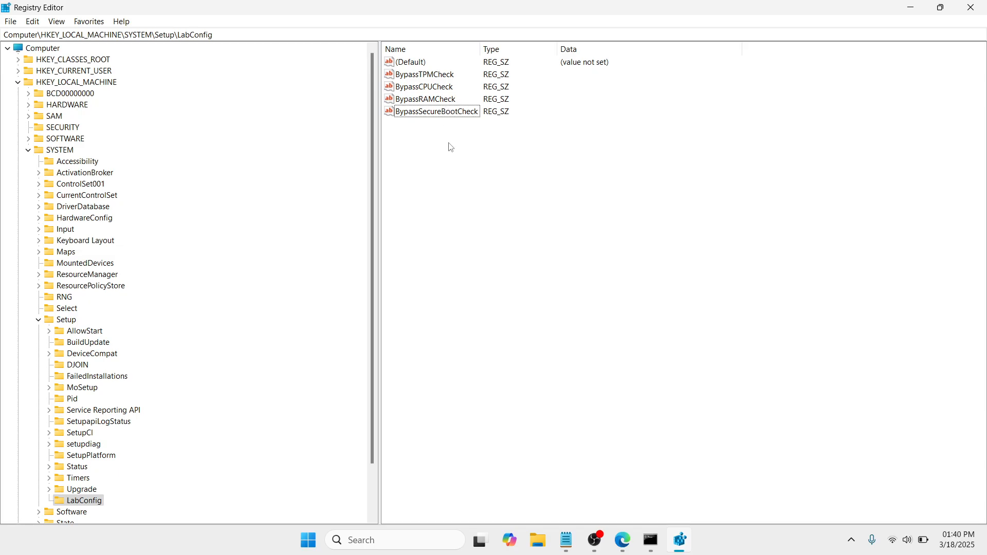
# Step: Set the value data of the BypassTPMCheck string in the LabConfig key to 1
pyautogui.click(430, 75)
pyautogui.doubleClick(426, 74)
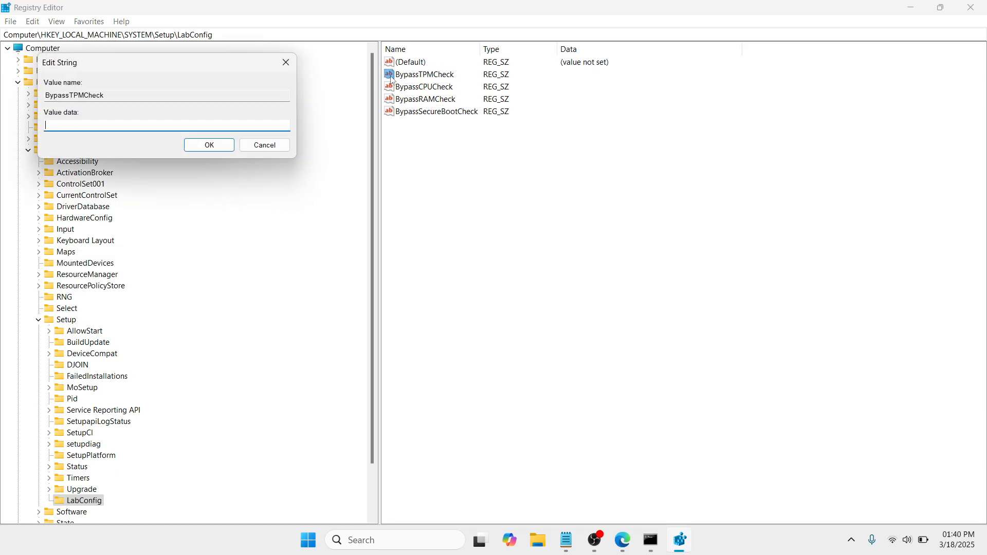
pyautogui.moveTo(221, 66); pyautogui.dragTo(574, 143)
pyautogui.write('1')
pyautogui.click(560, 222)
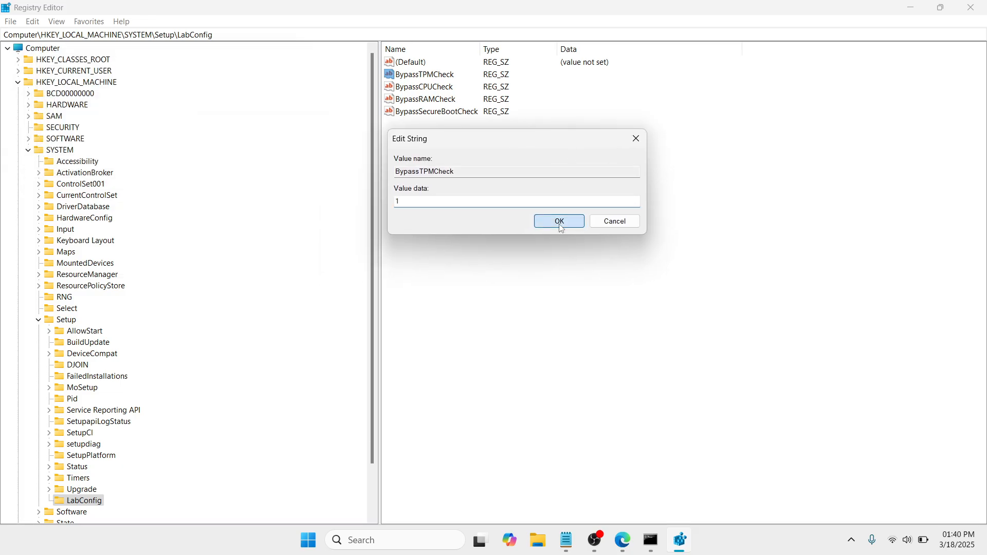
# Step: Set the value data of the BypassCPUCheck string in the LabConfig key to 1
pyautogui.click(438, 94)
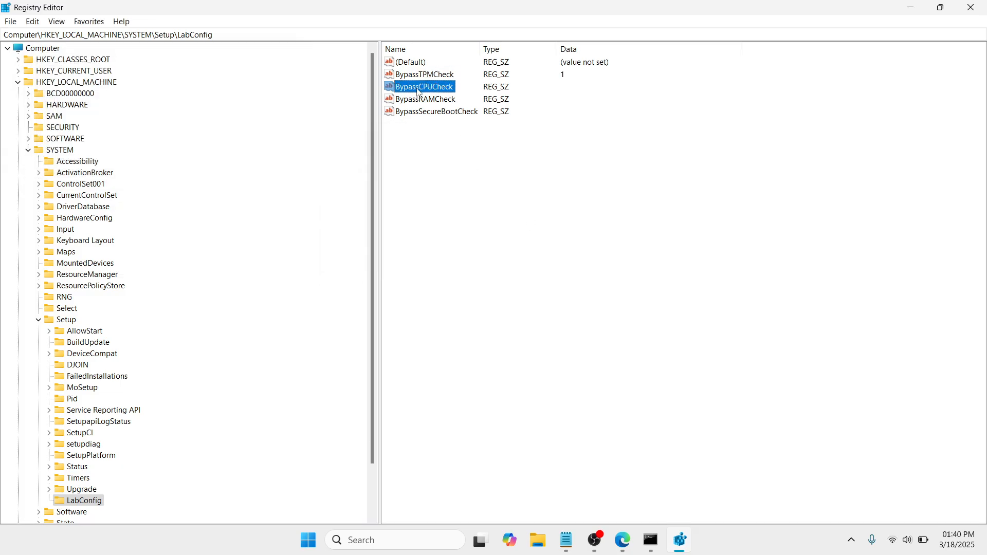
pyautogui.doubleClick(421, 93)
pyautogui.moveTo(171, 68); pyautogui.dragTo(437, 91)
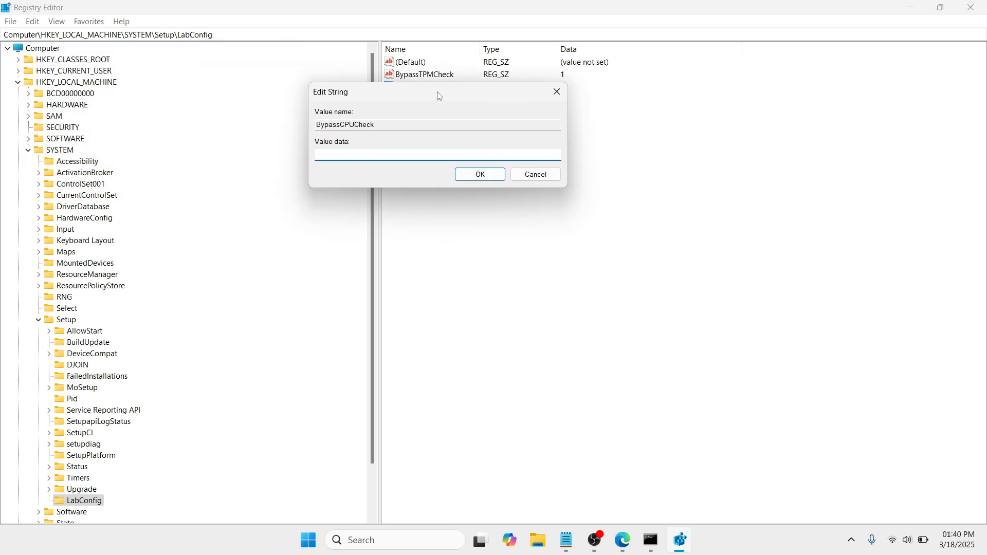
pyautogui.write('1')
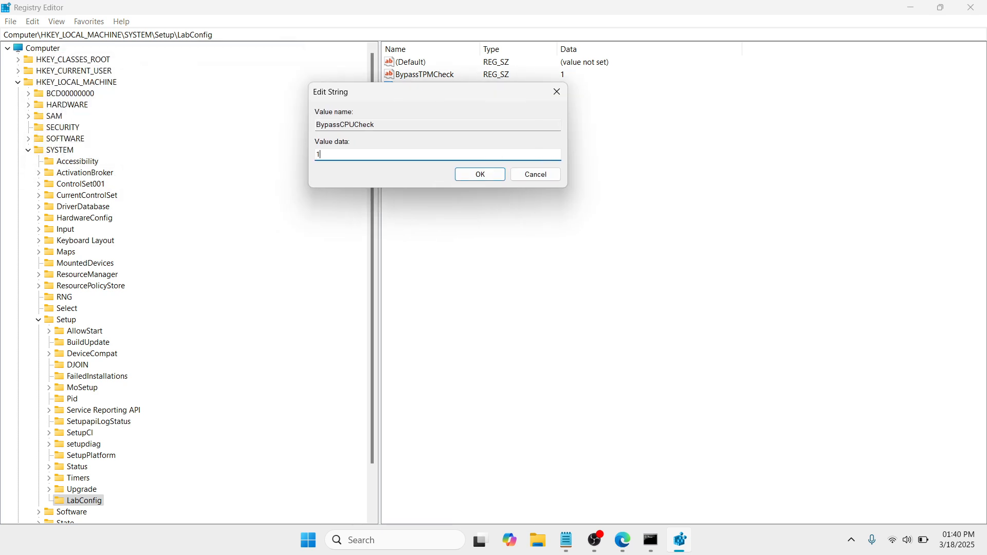
pyautogui.click(480, 174)
# Step: Set the value data of the BypassRAMCheck string in the LabConfig key to 1
pyautogui.doubleClick(420, 101)
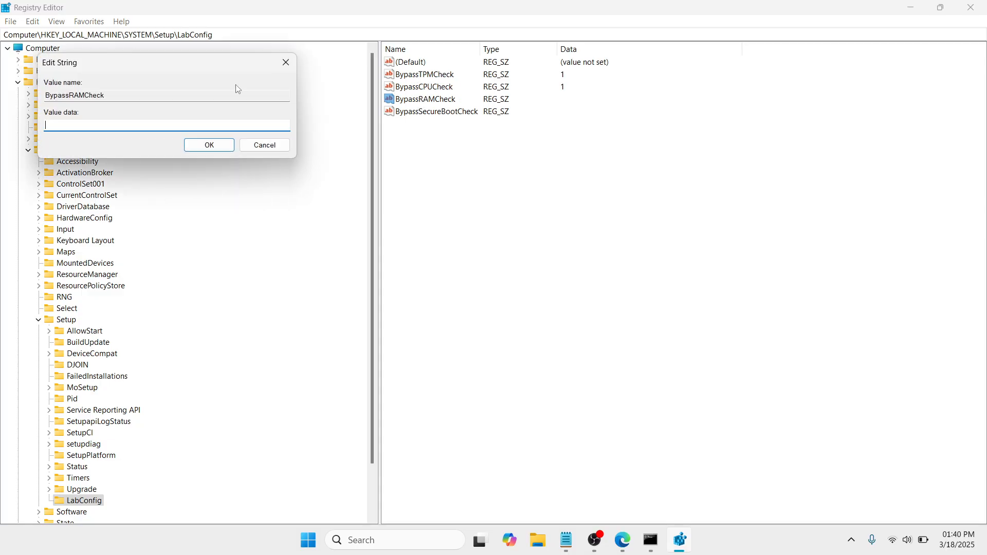
pyautogui.moveTo(188, 65); pyautogui.dragTo(447, 129)
pyautogui.write('1')
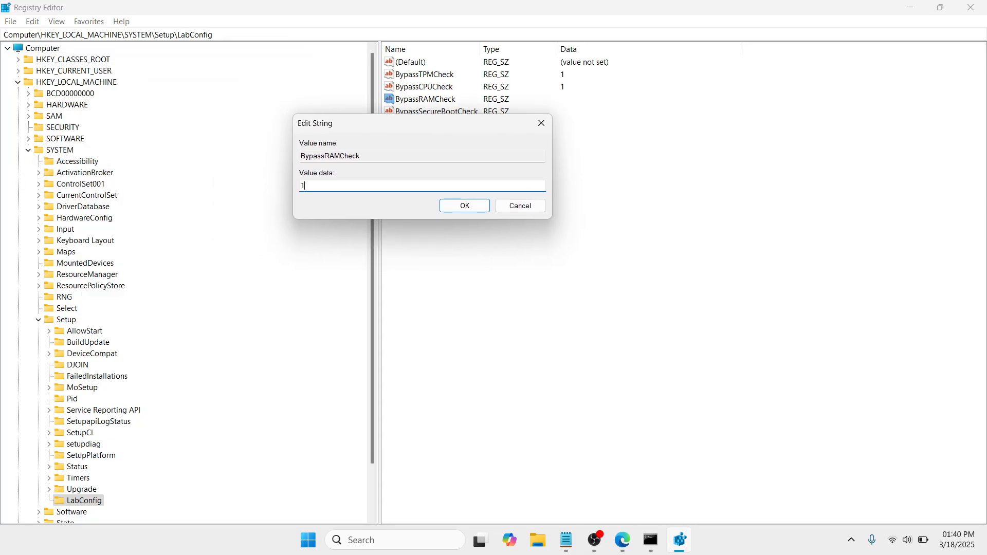
pyautogui.click(465, 206)
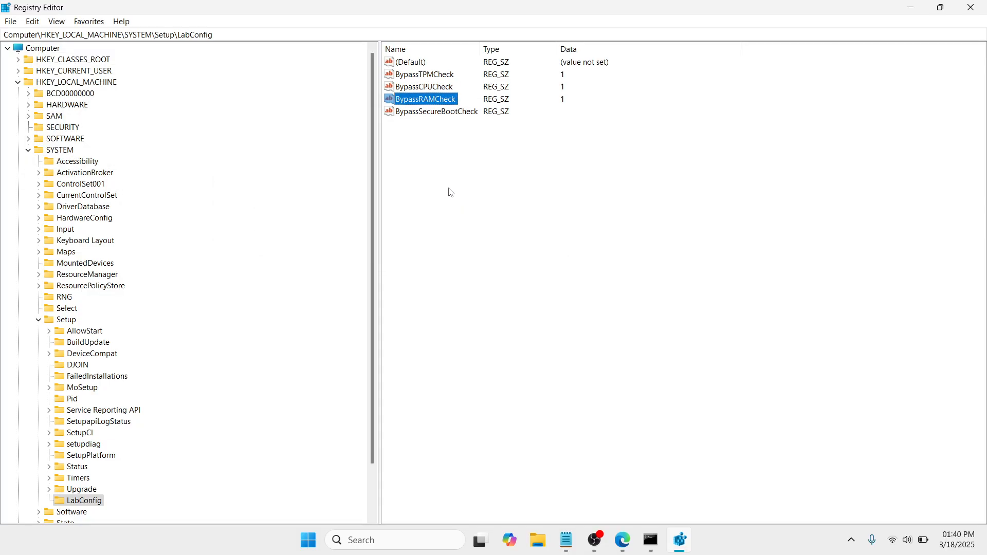
# Step: Set the value data of the BypassSecureBootCheck string in the LabConfig key to 1 and close the registry editor
pyautogui.doubleClick(425, 112)
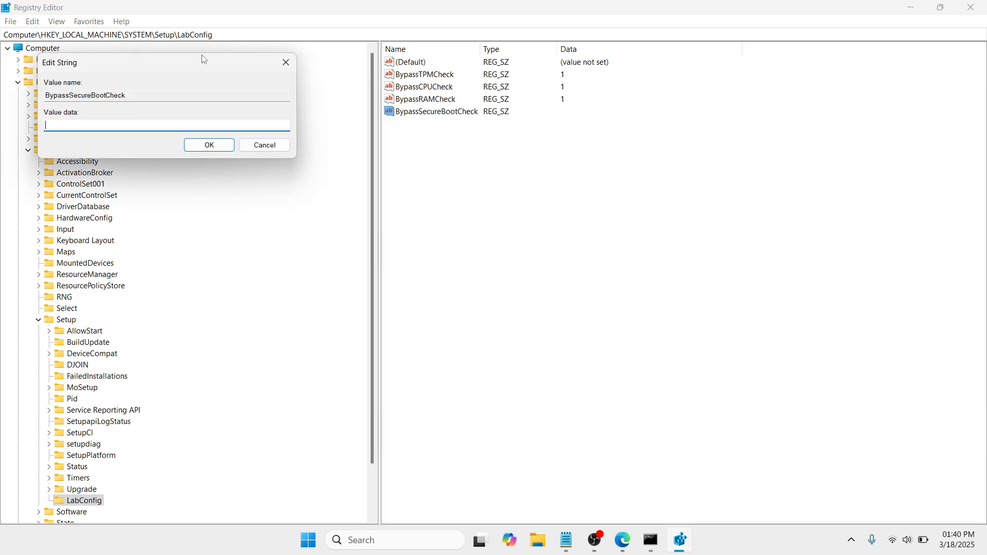
pyautogui.moveTo(203, 60); pyautogui.dragTo(479, 114)
pyautogui.write('1')
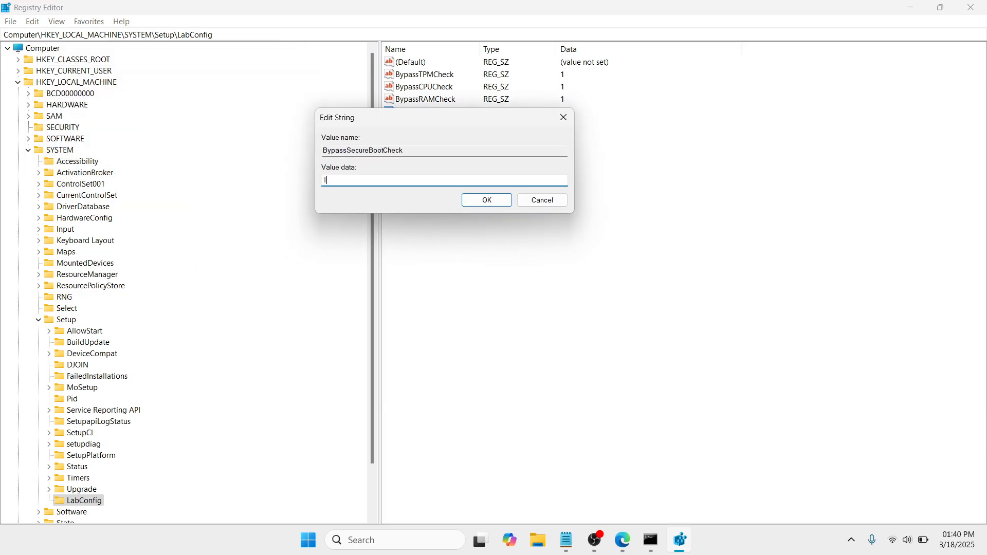
pyautogui.click(485, 202)
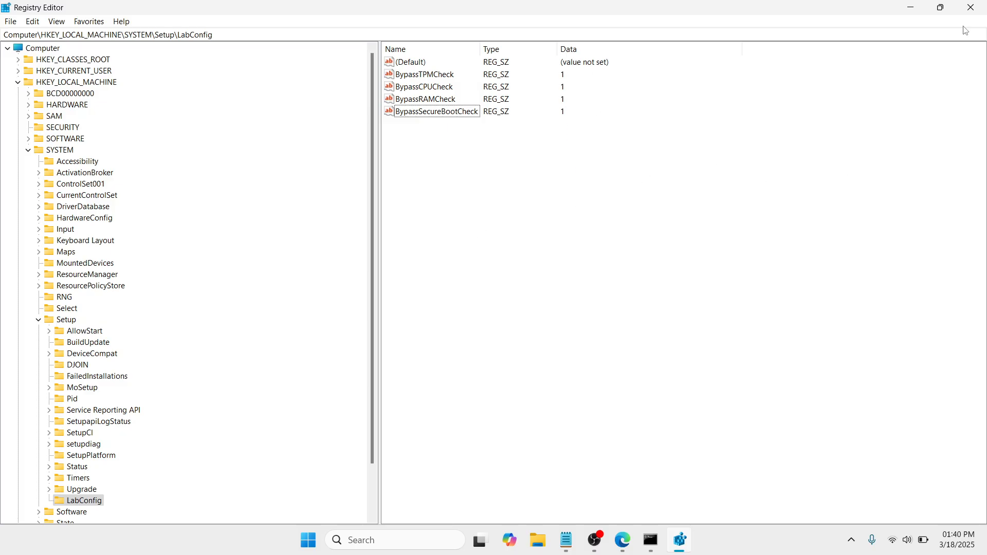
pyautogui.click(970, 5)
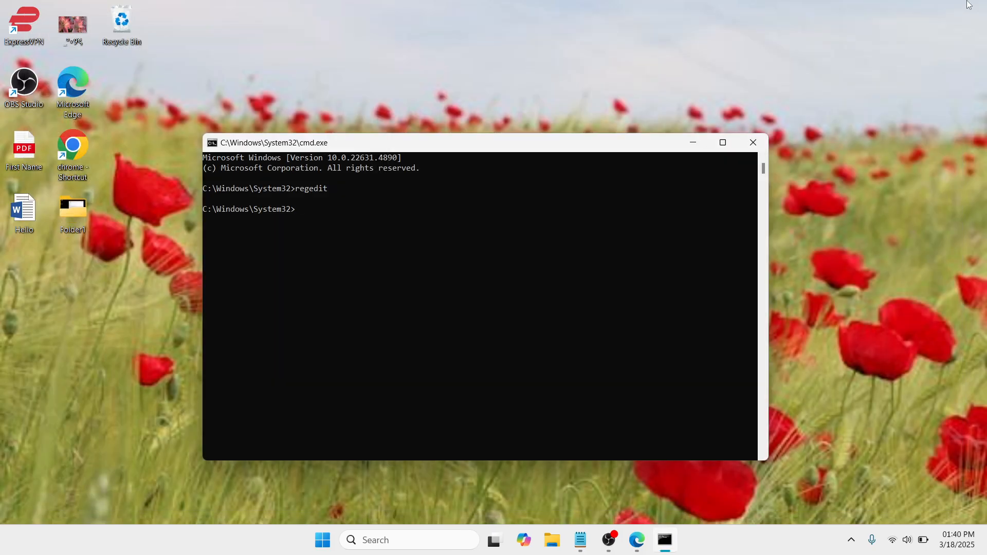